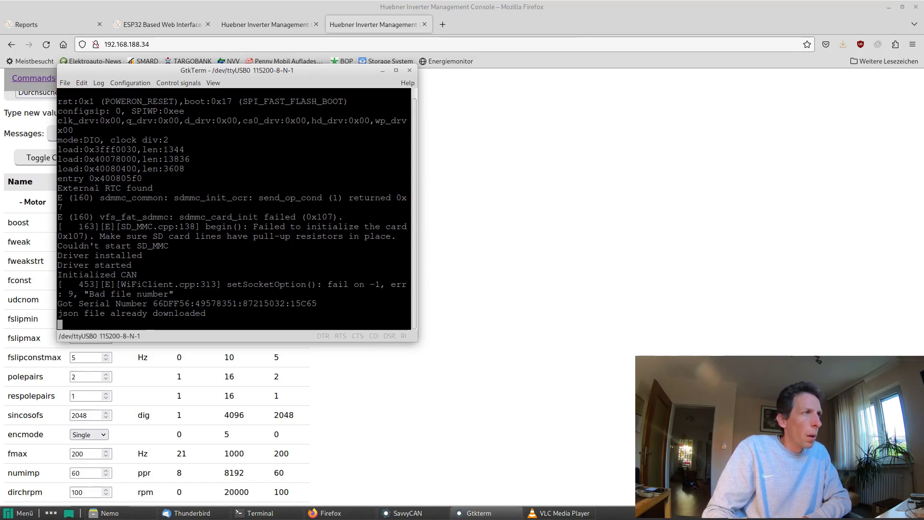
Highlight the serial number and 'json file already downloaded' lines in GtkTerm, then leave the terminal
{"action": "left_click_drag", "start_coordinate": [78, 304], "coordinate": [279, 304]}
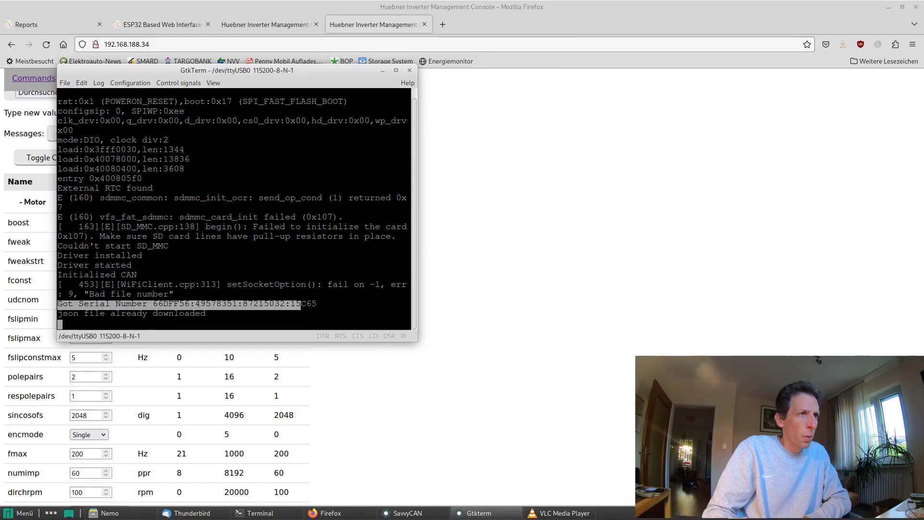
{"action": "left_click", "coordinate": [317, 304]}
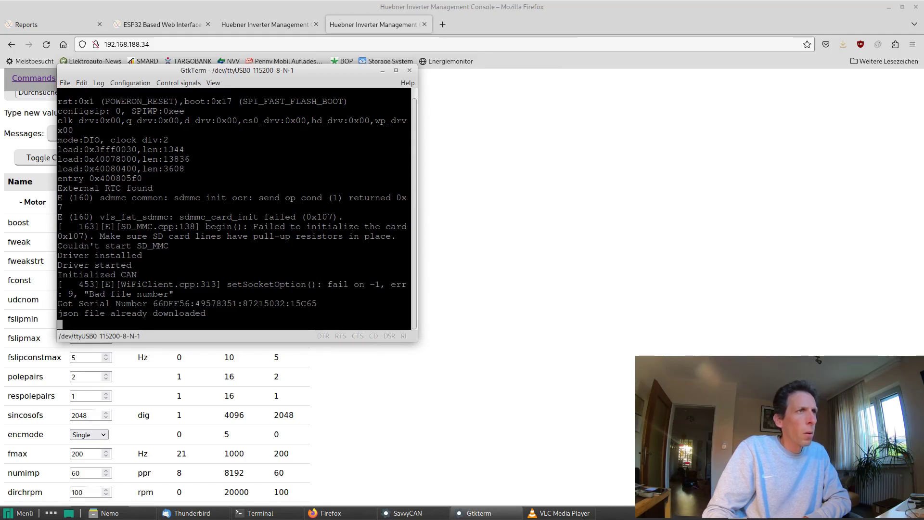
{"action": "left_click_drag", "start_coordinate": [291, 304], "coordinate": [301, 305]}
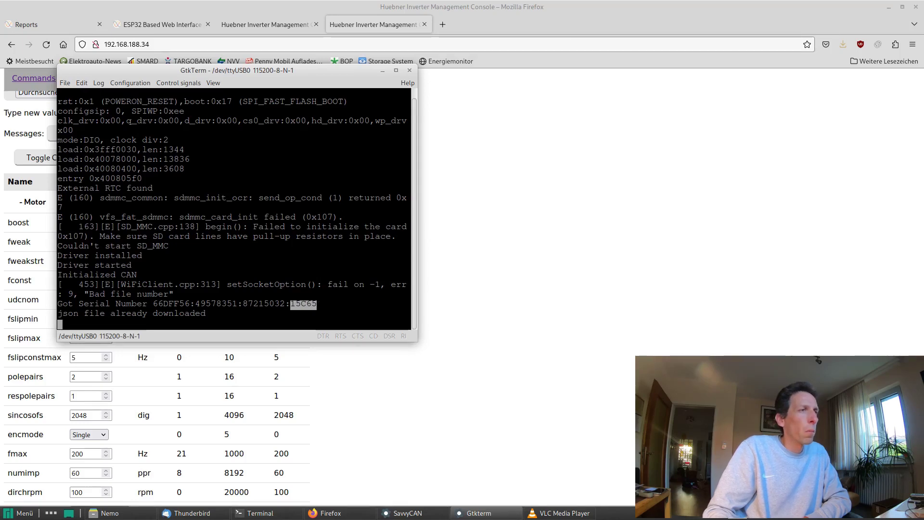
{"action": "left_click", "coordinate": [303, 305]}
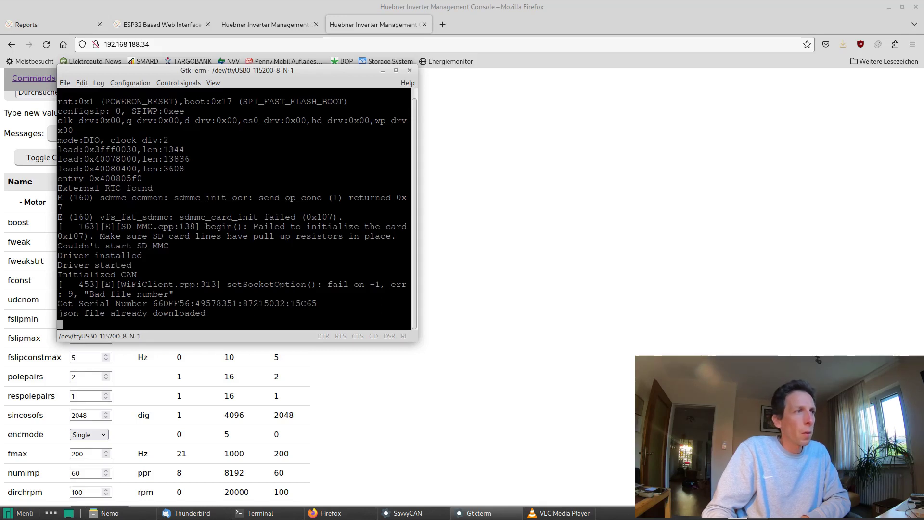
{"action": "left_click_drag", "start_coordinate": [58, 313], "coordinate": [201, 314]}
{"action": "left_click", "coordinate": [206, 314]}
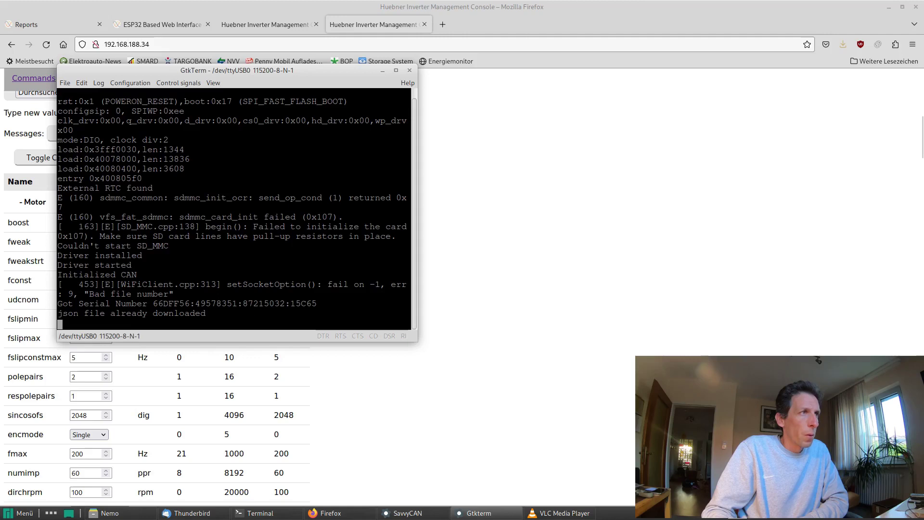
{"action": "key", "text": "alt+Tab"}
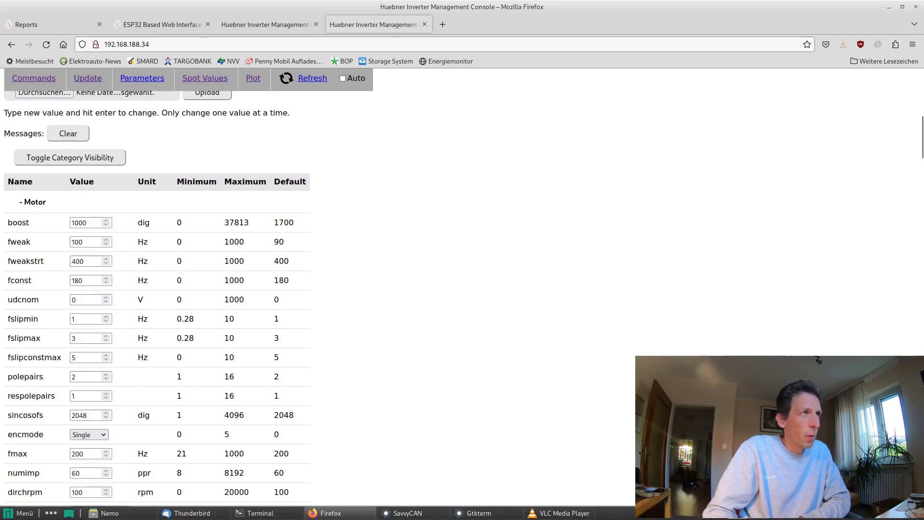
Change boost from 1000 to 2000 on the 192.168.188.34 inverter
{"action": "scroll", "coordinate": [309, 289], "scroll_direction": "up", "scroll_amount": 3}
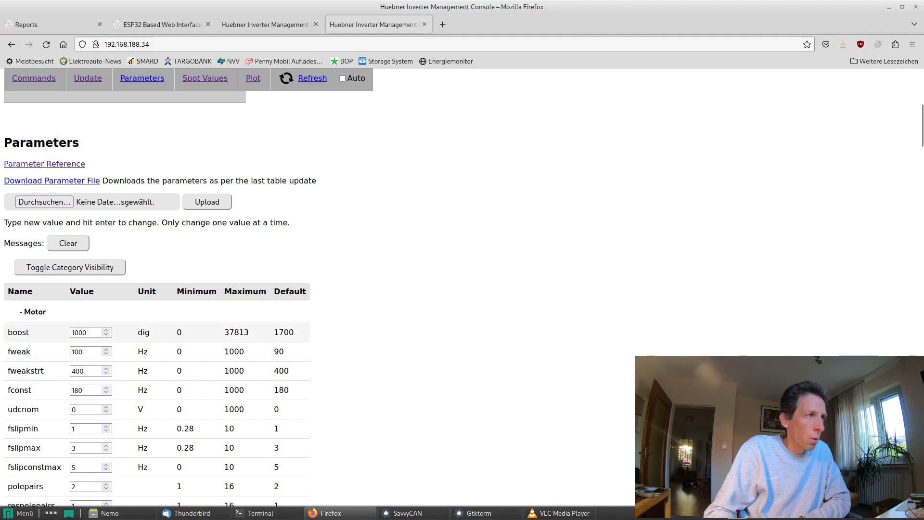
{"action": "left_click", "coordinate": [74, 333]}
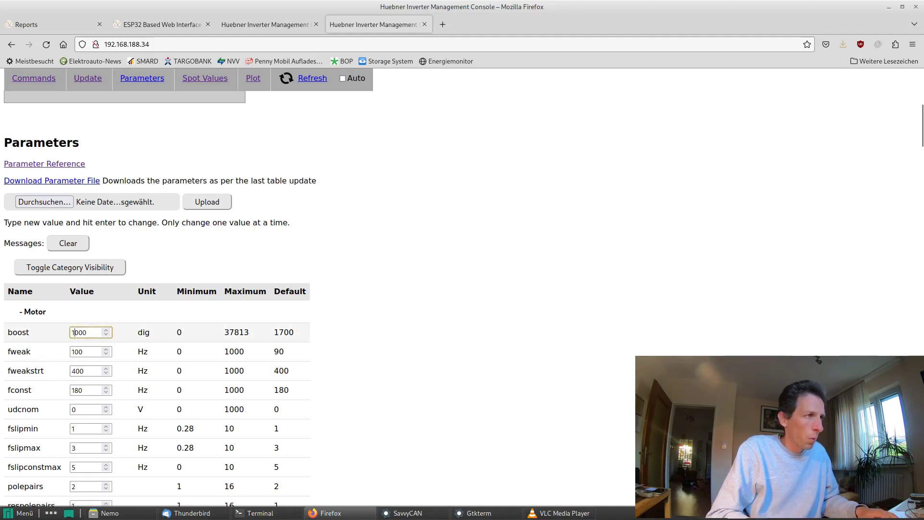
{"action": "key", "text": "BackSpace"}
{"action": "type", "text": "2"}
{"action": "key", "text": "Return"}
{"action": "key", "text": "Tab"}
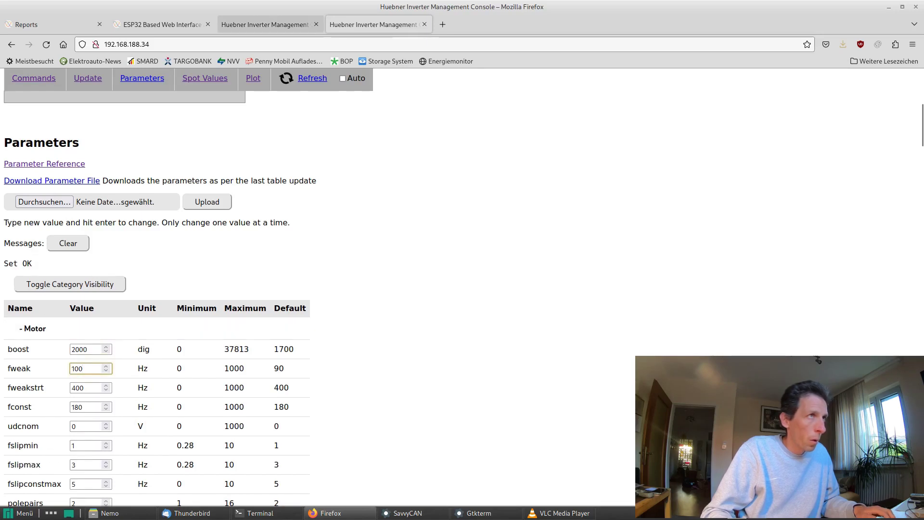
On the 192.168.188.36 console, refresh the parameters and raise boost from 2000 to 3000
{"action": "key", "text": "ctrl+Page_Up"}
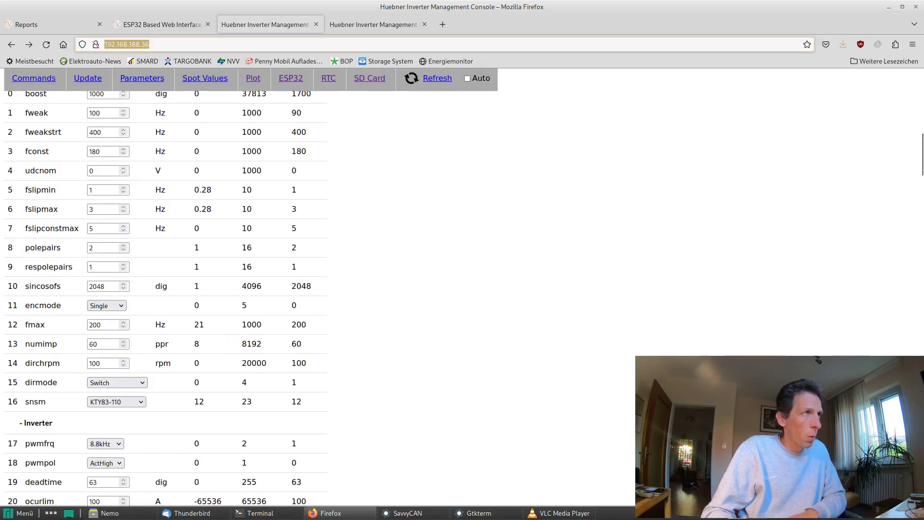
{"action": "scroll", "coordinate": [308, 289], "scroll_direction": "up", "scroll_amount": 5}
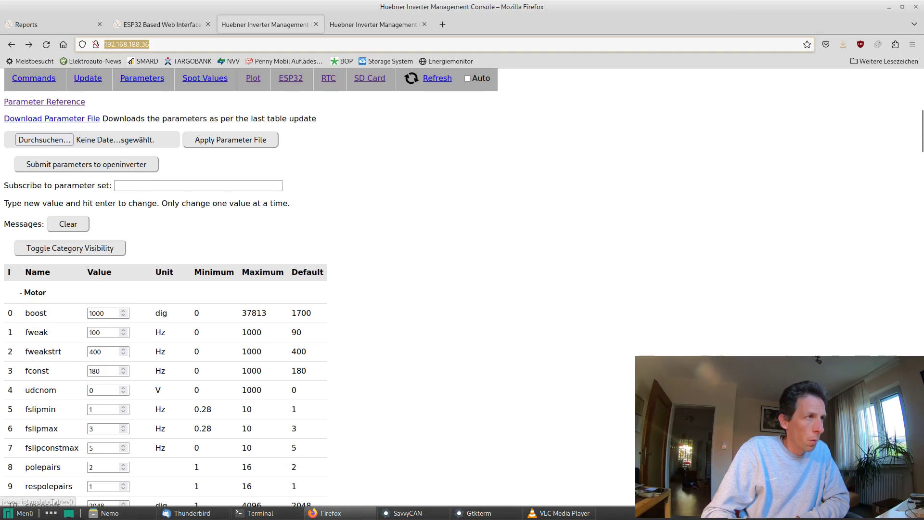
{"action": "left_click", "coordinate": [437, 78]}
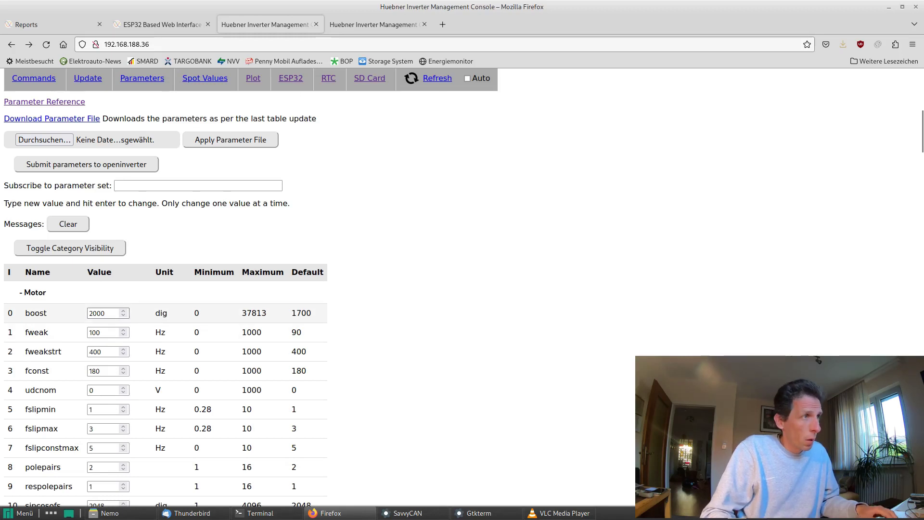
{"action": "left_click", "coordinate": [91, 313]}
{"action": "key", "text": "BackSpace"}
{"action": "type", "text": "3"}
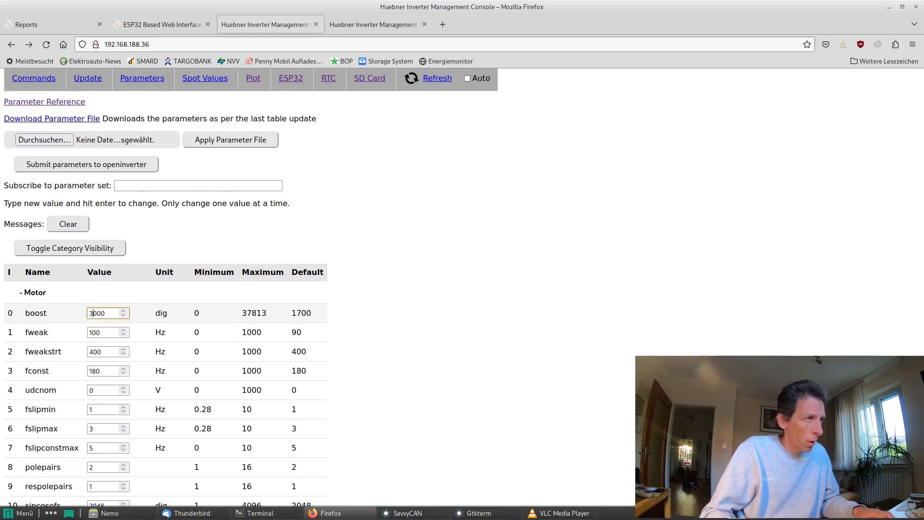
{"action": "left_click", "coordinate": [100, 332]}
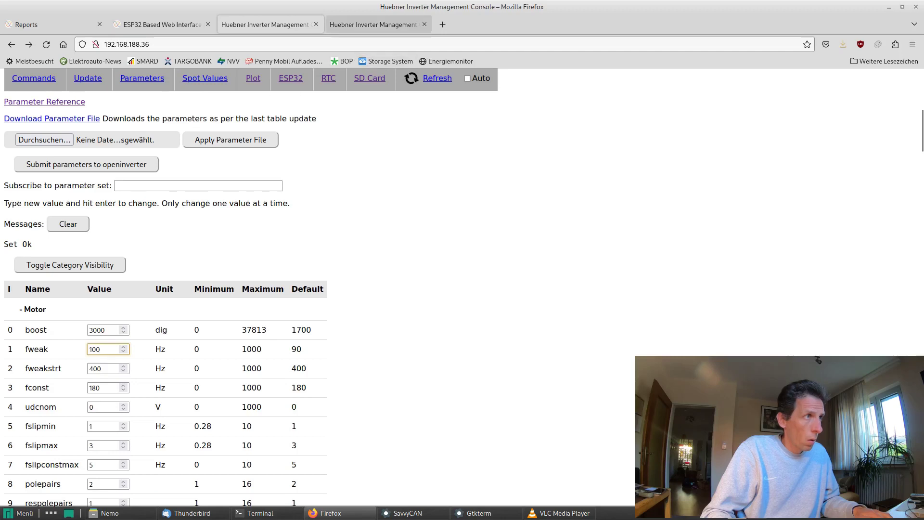
{"action": "key", "text": "ctrl+Tab"}
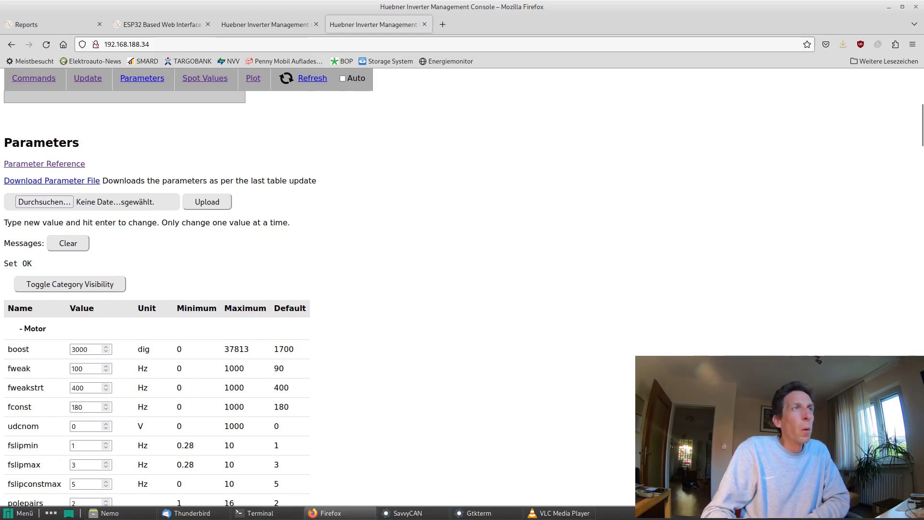
On the 192.168.188.36 console, tick pot for plotting and scroll down to the empty Plot chart
{"action": "key", "text": "ctrl+Page_Up"}
{"action": "scroll", "coordinate": [164, 289], "scroll_direction": "down", "scroll_amount": 20}
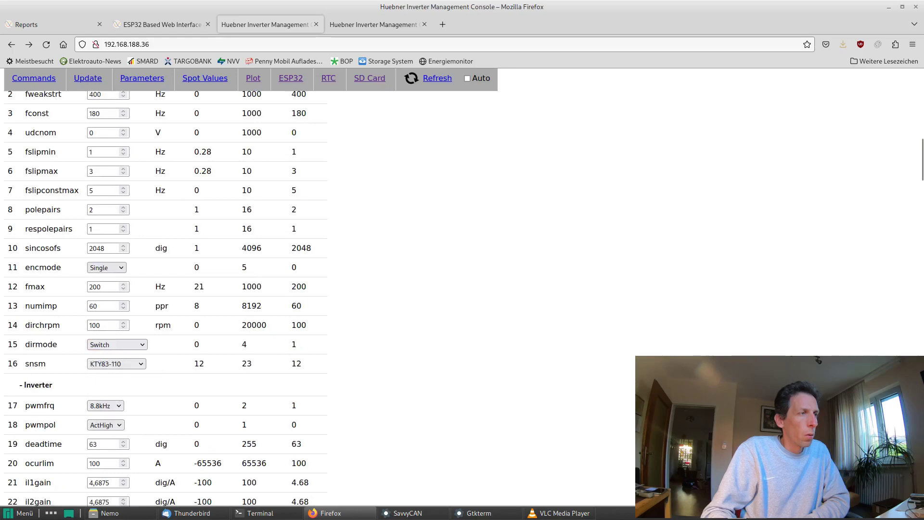
{"action": "scroll", "coordinate": [232, 288], "scroll_direction": "down", "scroll_amount": 15}
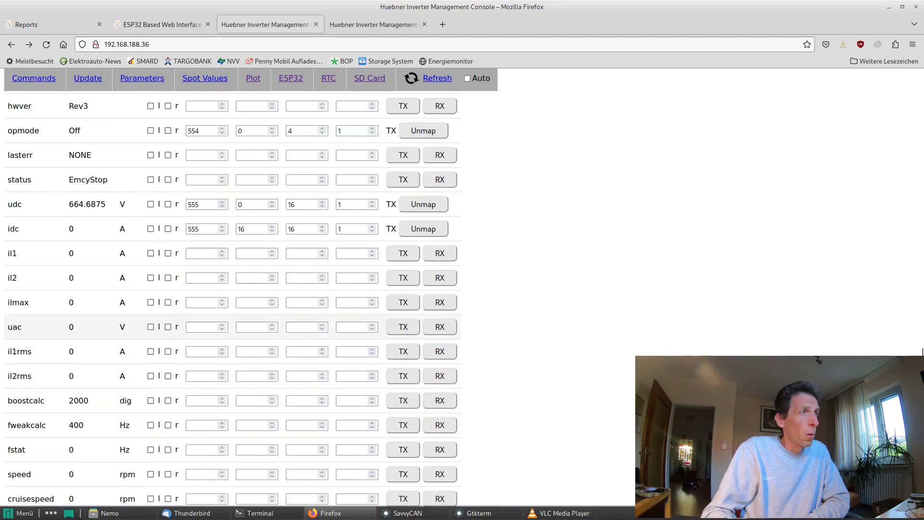
{"action": "scroll", "coordinate": [231, 393], "scroll_direction": "down", "scroll_amount": 3}
{"action": "scroll", "coordinate": [231, 392], "scroll_direction": "down", "scroll_amount": 1}
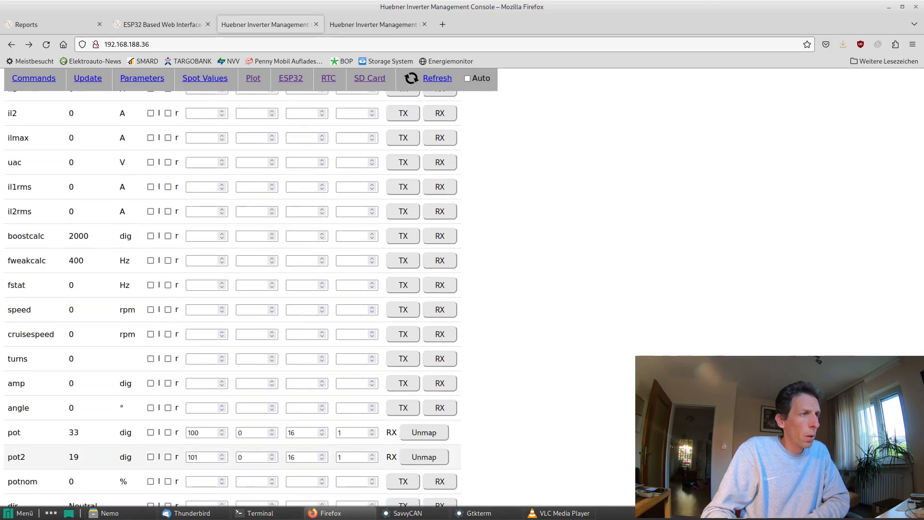
{"action": "left_click", "coordinate": [151, 432]}
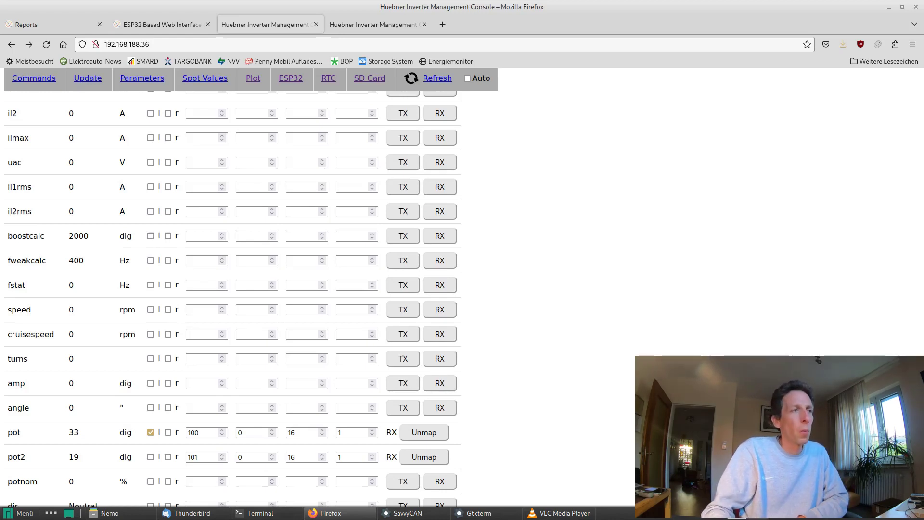
{"action": "scroll", "coordinate": [231, 289], "scroll_direction": "down", "scroll_amount": 18}
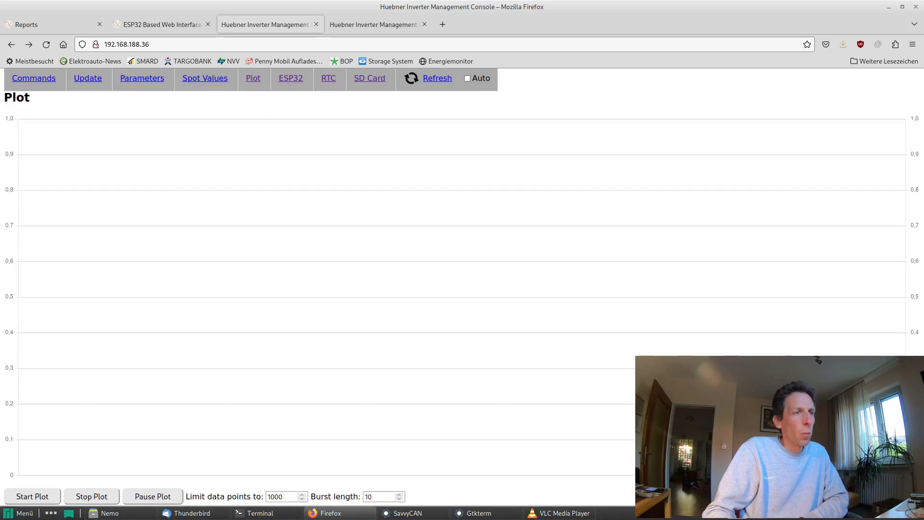
Start the live pot plot, then bring SavvyCAN's CAN frame list to the front
{"action": "left_click", "coordinate": [33, 496]}
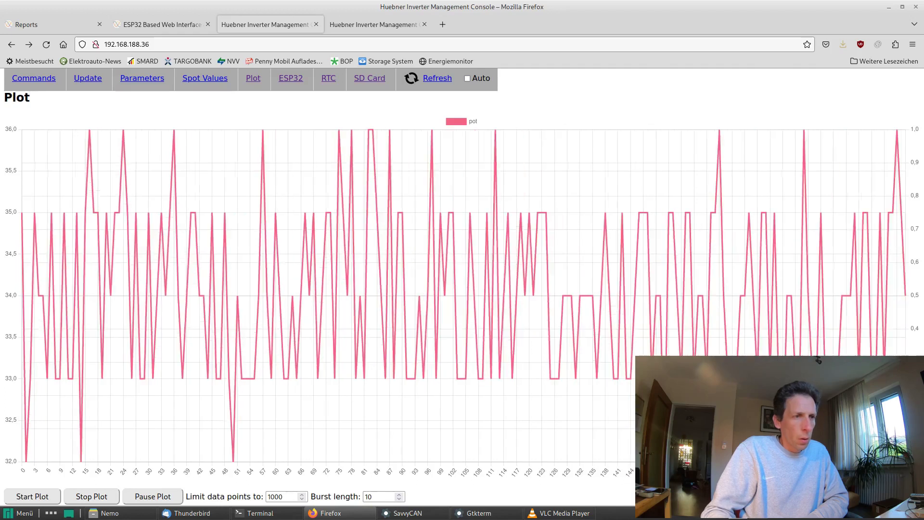
{"action": "left_click", "coordinate": [409, 514]}
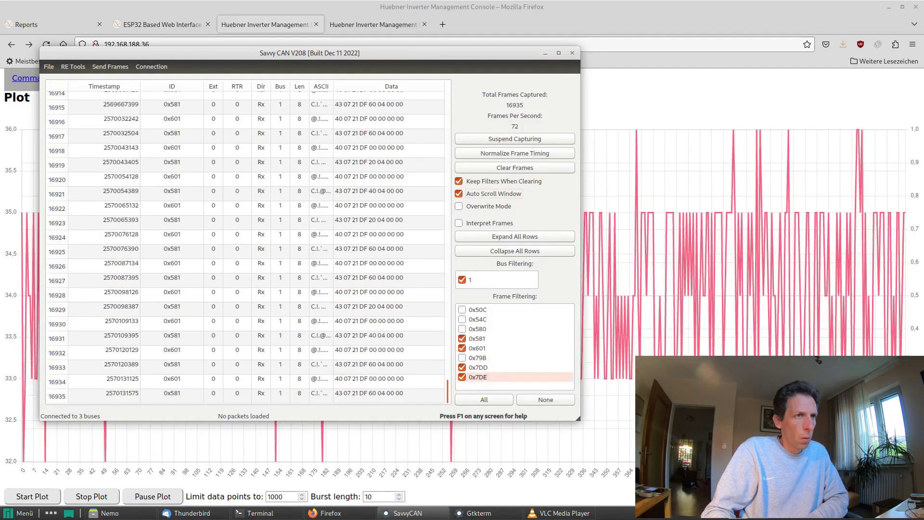
Toggle the 0x581 and 0x601 frame filters off and back on, then return to Firefox
{"action": "left_click", "coordinate": [462, 339]}
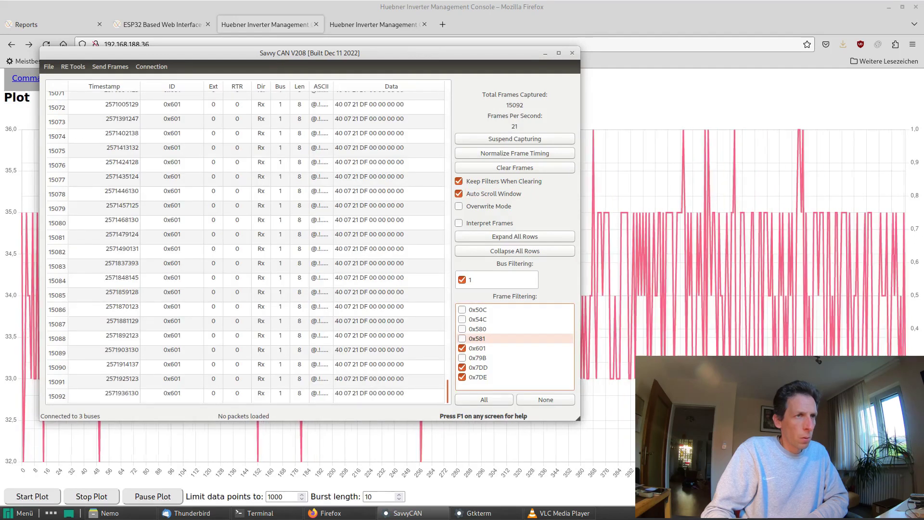
{"action": "left_click", "coordinate": [462, 338]}
{"action": "left_click", "coordinate": [463, 348]}
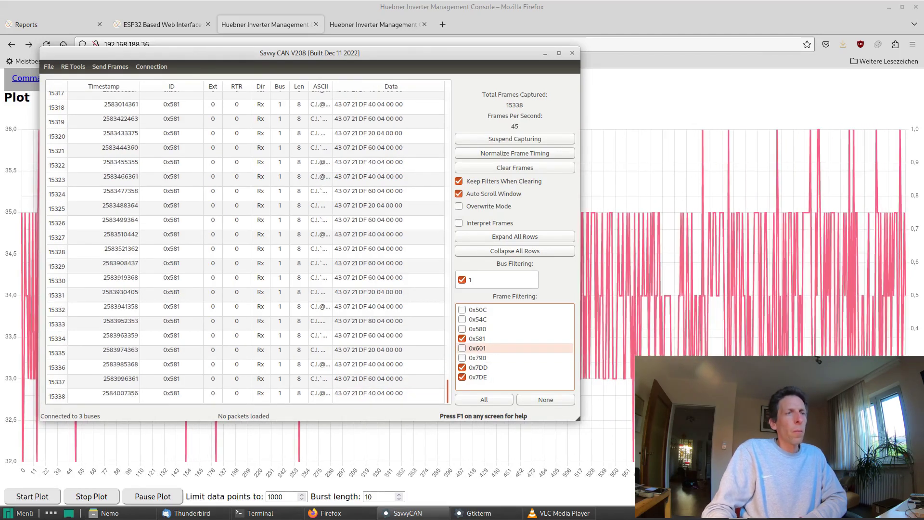
{"action": "left_click", "coordinate": [462, 348]}
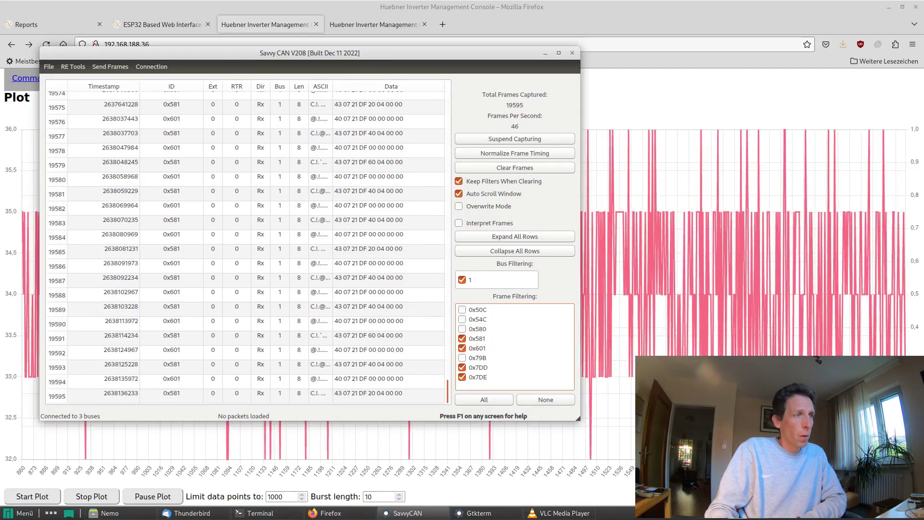
{"action": "key", "text": "alt+Tab"}
Pause the pot plot and scroll back up the console page
{"action": "left_click", "coordinate": [152, 496]}
{"action": "scroll", "coordinate": [153, 496], "scroll_direction": "up", "scroll_amount": 15}
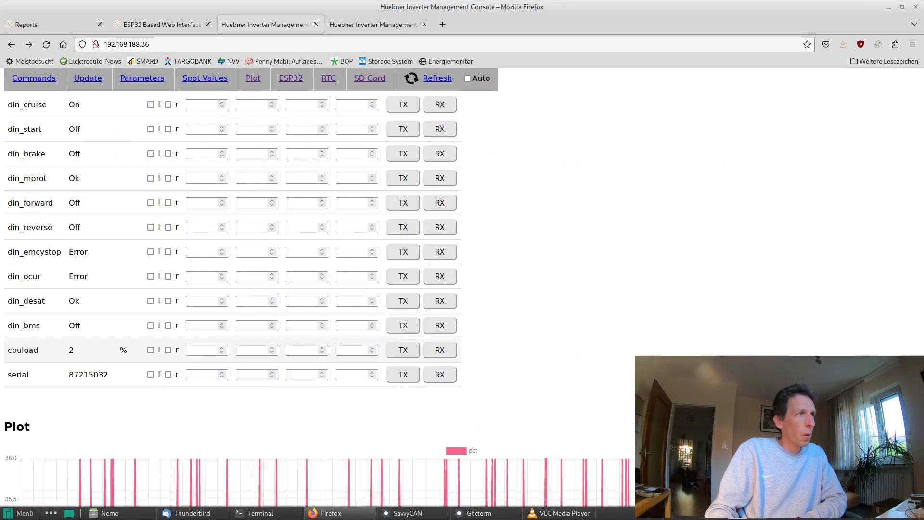
{"action": "scroll", "coordinate": [231, 298], "scroll_direction": "up", "scroll_amount": 20}
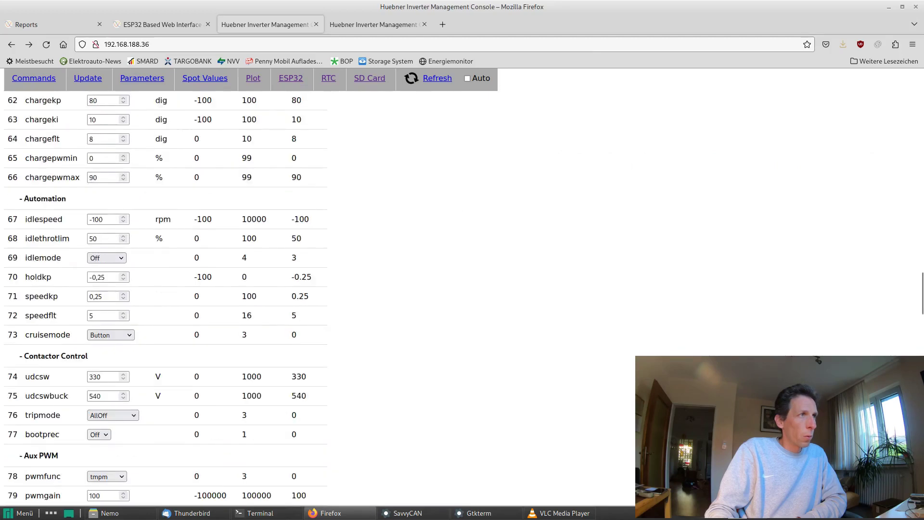
{"action": "scroll", "coordinate": [236, 299], "scroll_direction": "up", "scroll_amount": 15}
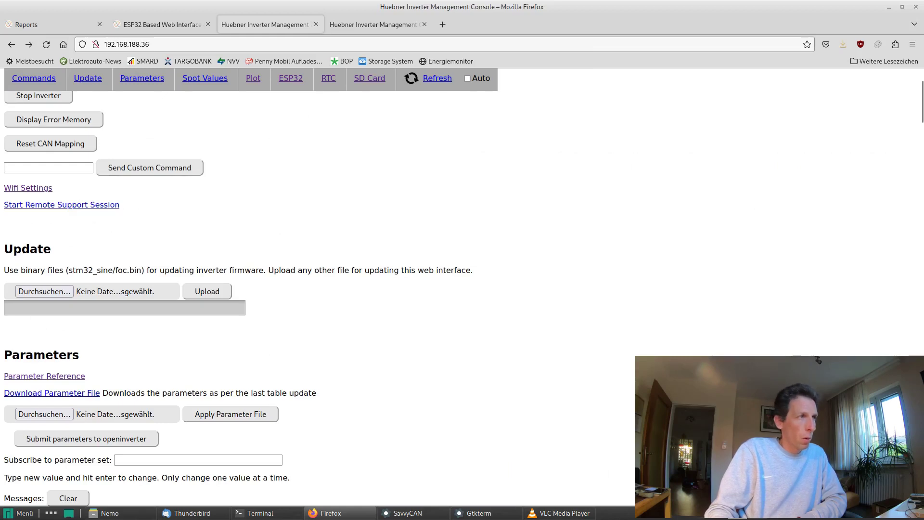
Choose stm32_foc.bin as the firmware file and start the upload
{"action": "left_click", "coordinate": [44, 291]}
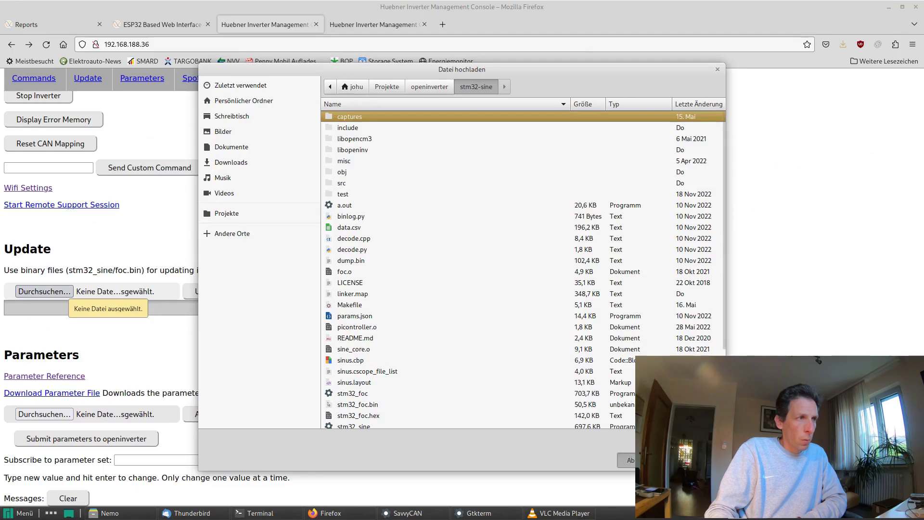
{"action": "left_click", "coordinate": [626, 461]}
{"action": "scroll", "coordinate": [626, 433], "scroll_direction": "down", "scroll_amount": 5}
{"action": "scroll", "coordinate": [163, 289], "scroll_direction": "up", "scroll_amount": 5}
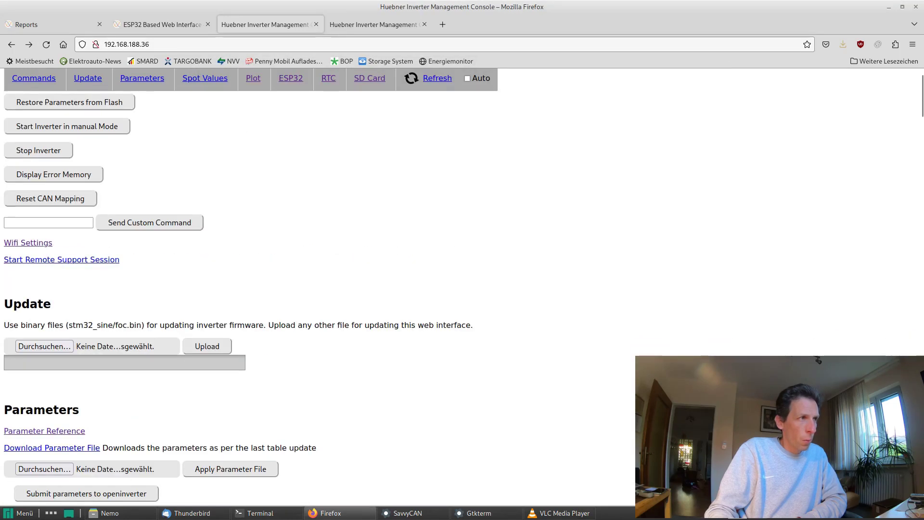
{"action": "left_click", "coordinate": [44, 346]}
{"action": "scroll", "coordinate": [481, 270], "scroll_direction": "down", "scroll_amount": 2}
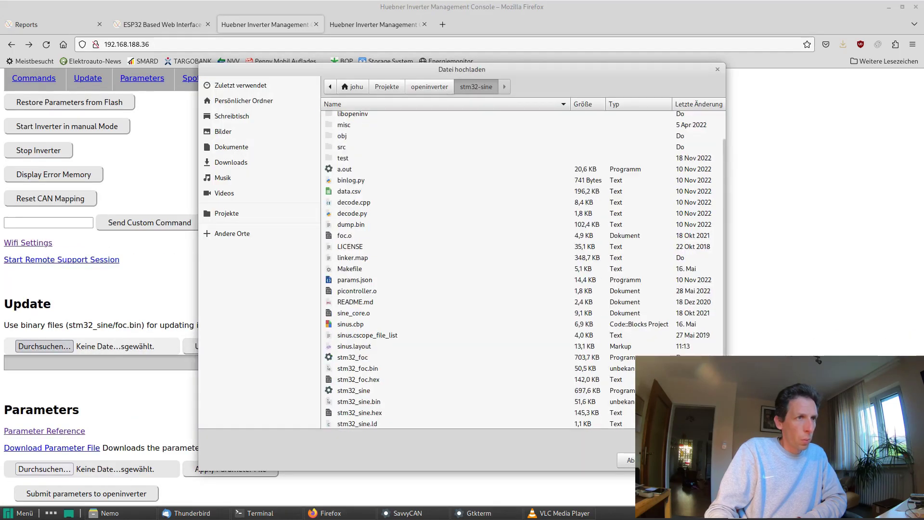
{"action": "double_click", "coordinate": [358, 369]}
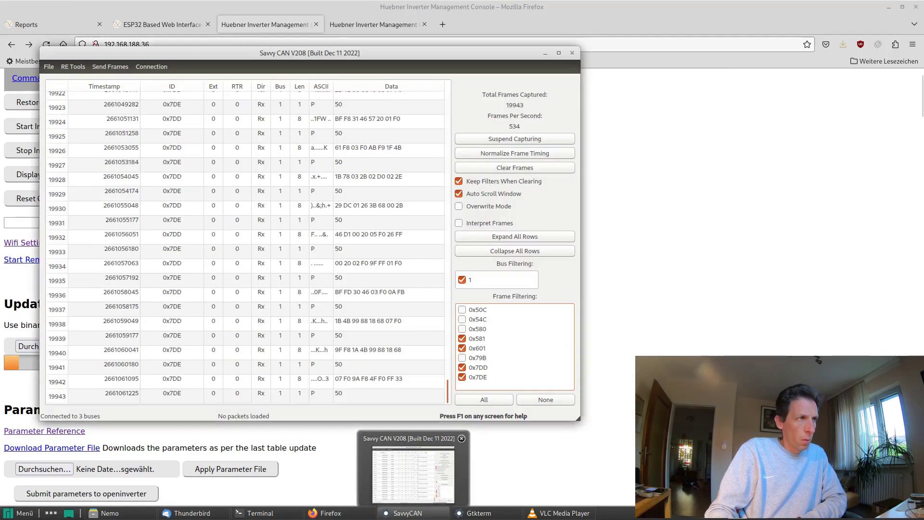
{"action": "left_click", "coordinate": [407, 513]}
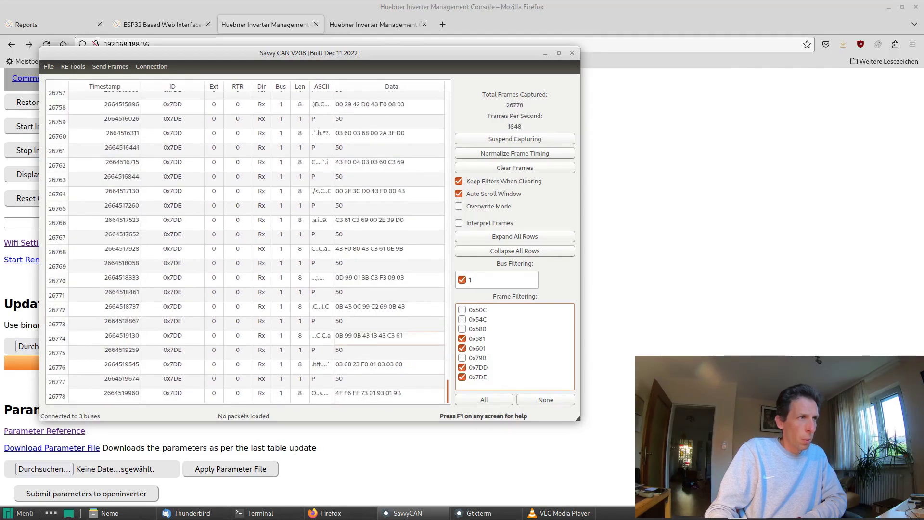
Return to the web console to confirm the firmware update shows Update Done!
{"action": "key", "text": "alt+Tab"}
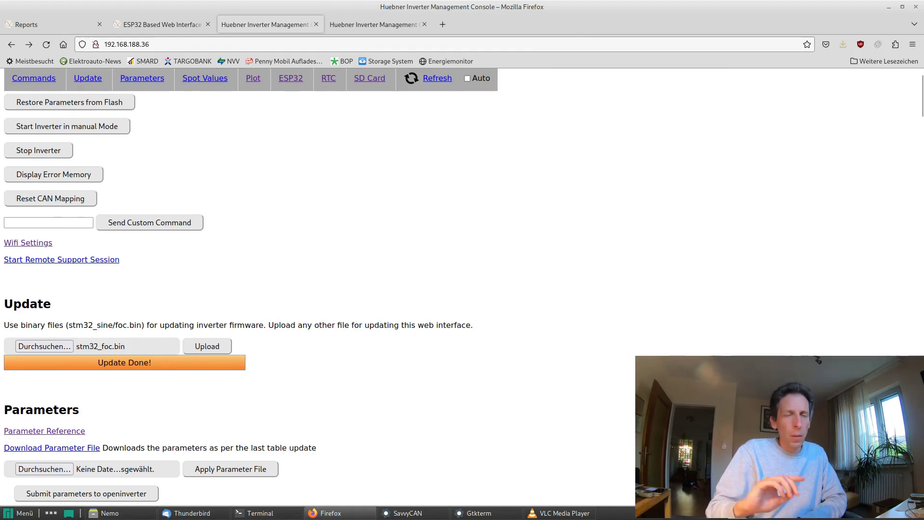
{"action": "scroll", "coordinate": [317, 289], "scroll_direction": "up", "scroll_amount": 2}
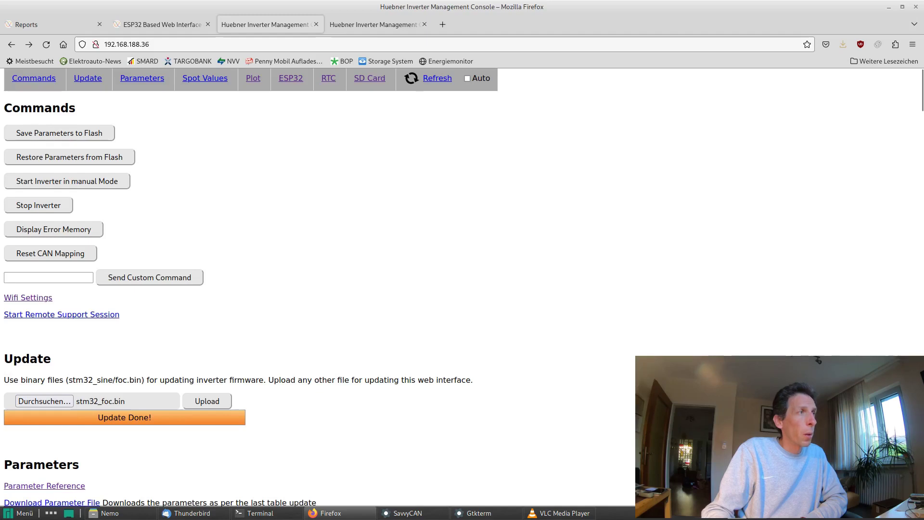
{"action": "scroll", "coordinate": [238, 299], "scroll_direction": "down", "scroll_amount": 5}
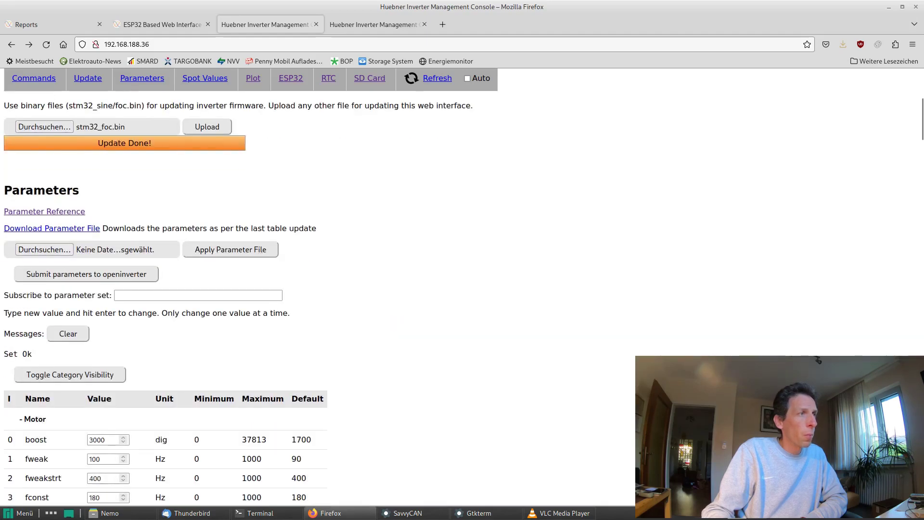
{"action": "scroll", "coordinate": [238, 299], "scroll_direction": "up", "scroll_amount": 5}
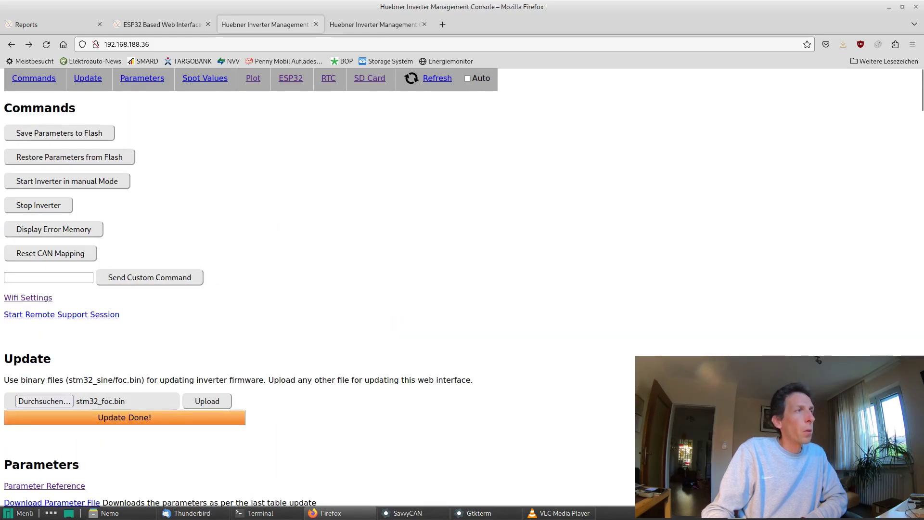